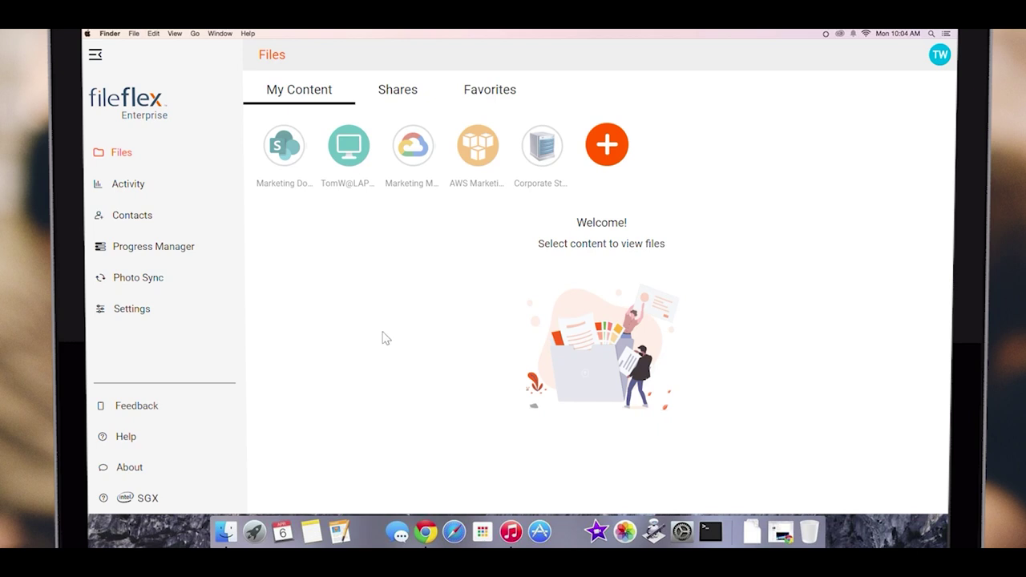
# Browse the Corporate Storage, AWS Marketing, Google Cloud, laptop and Marketing Documents sources, ending back on Corporate Storage.
pyautogui.click(543, 149)
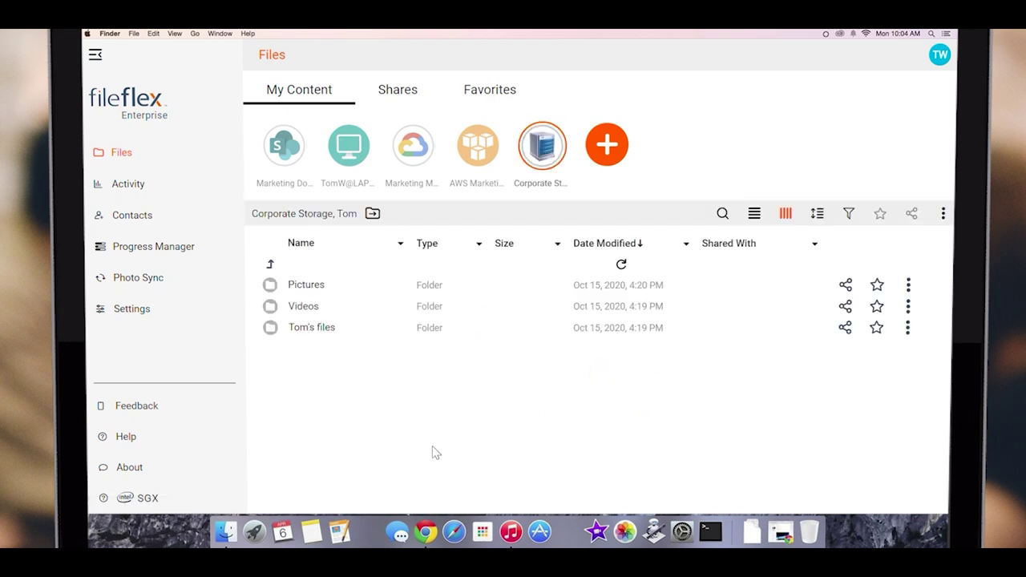
pyautogui.click(479, 165)
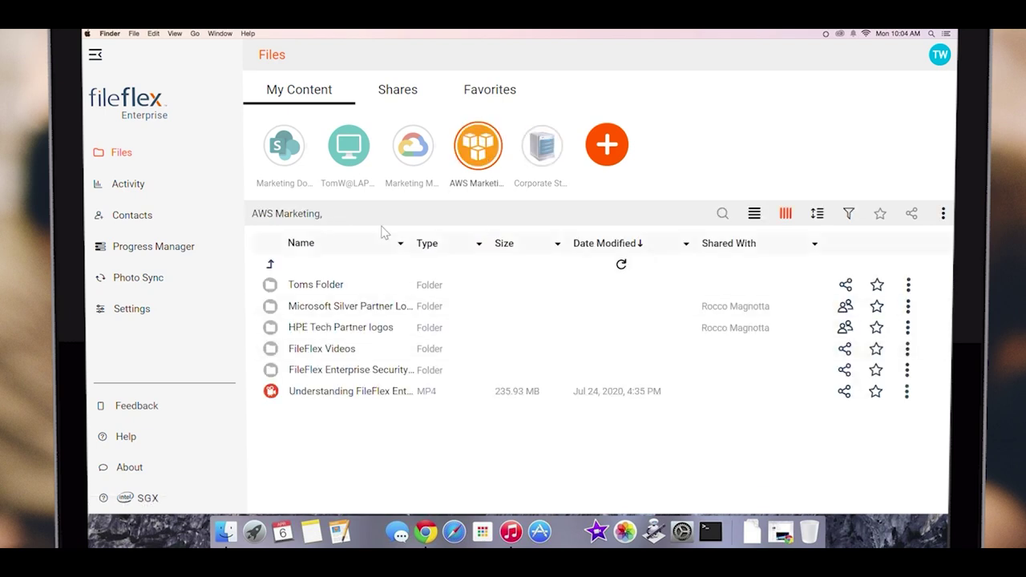
pyautogui.click(402, 165)
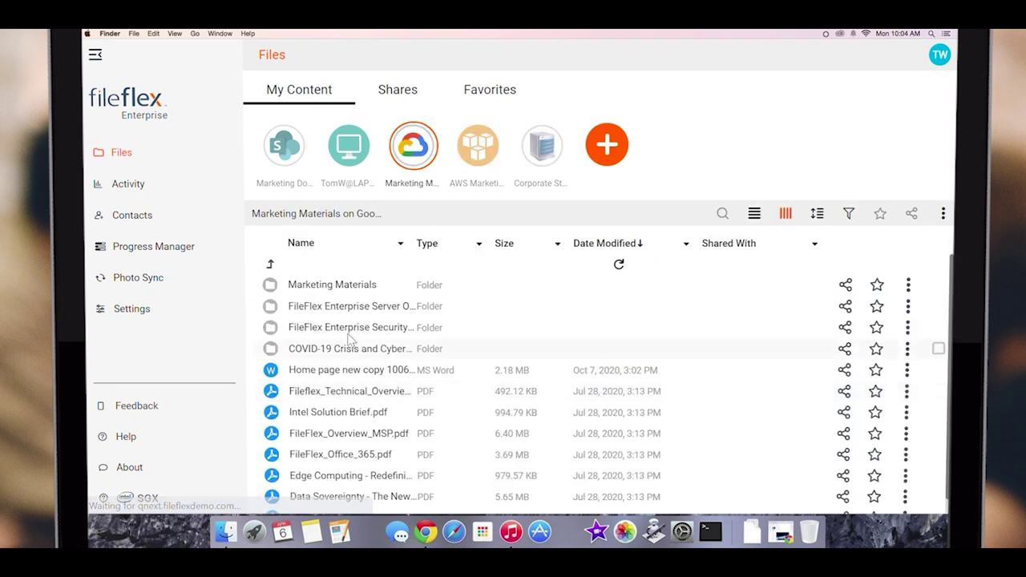
pyautogui.click(347, 157)
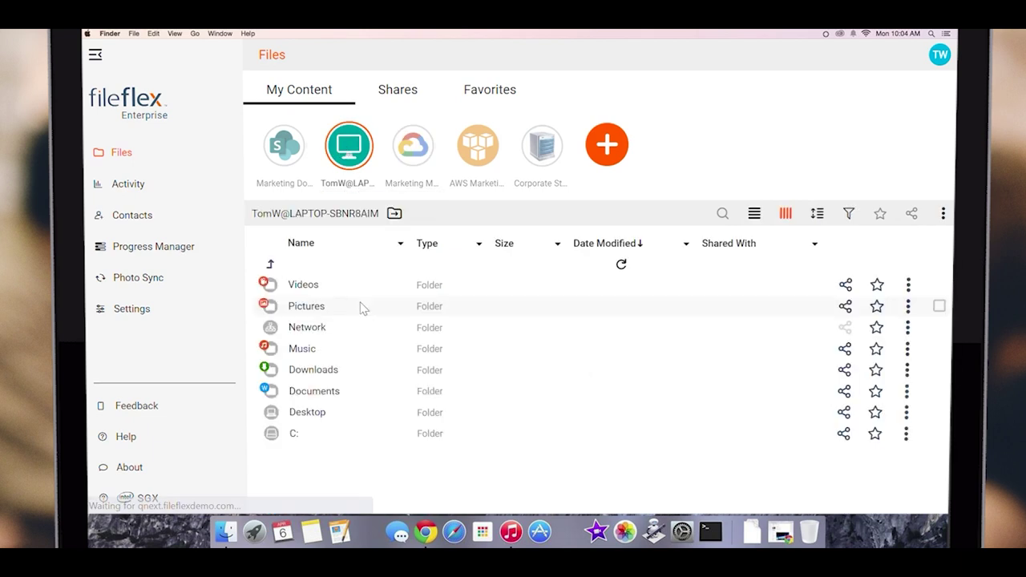
pyautogui.click(275, 157)
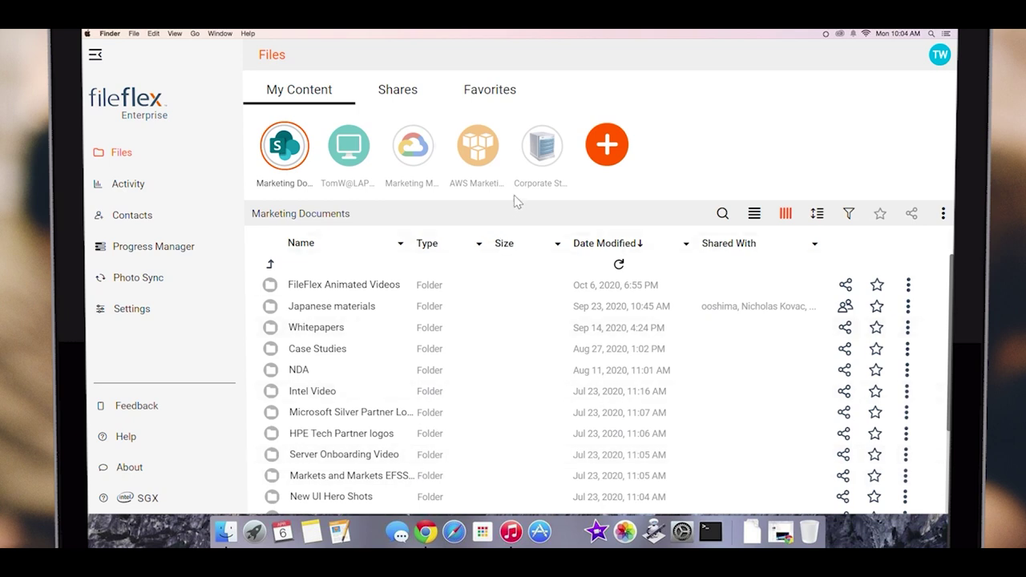
pyautogui.click(543, 157)
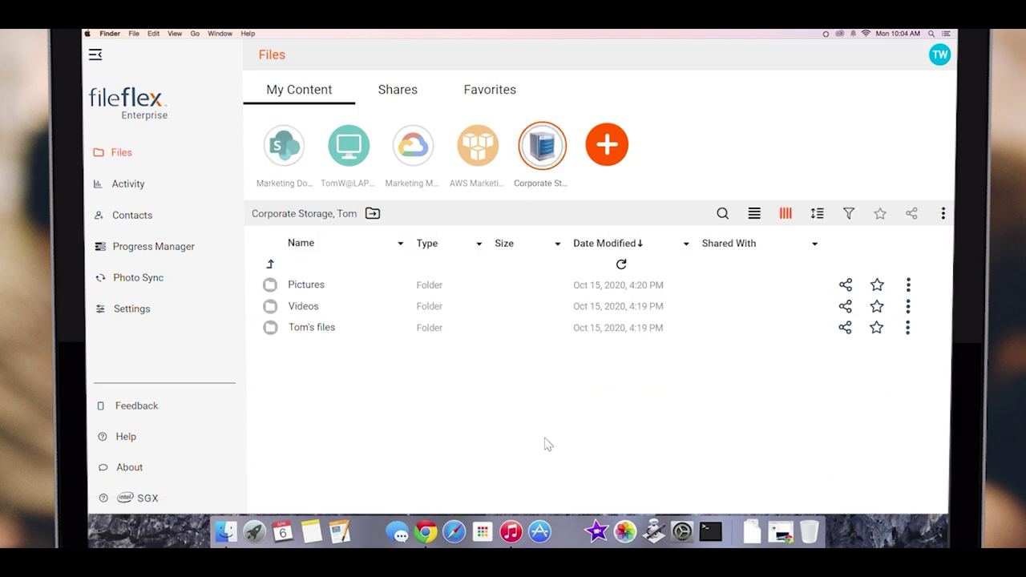
# Create a new folder named 'Due Diligence Data Room' in Corporate Storage.
pyautogui.click(944, 218)
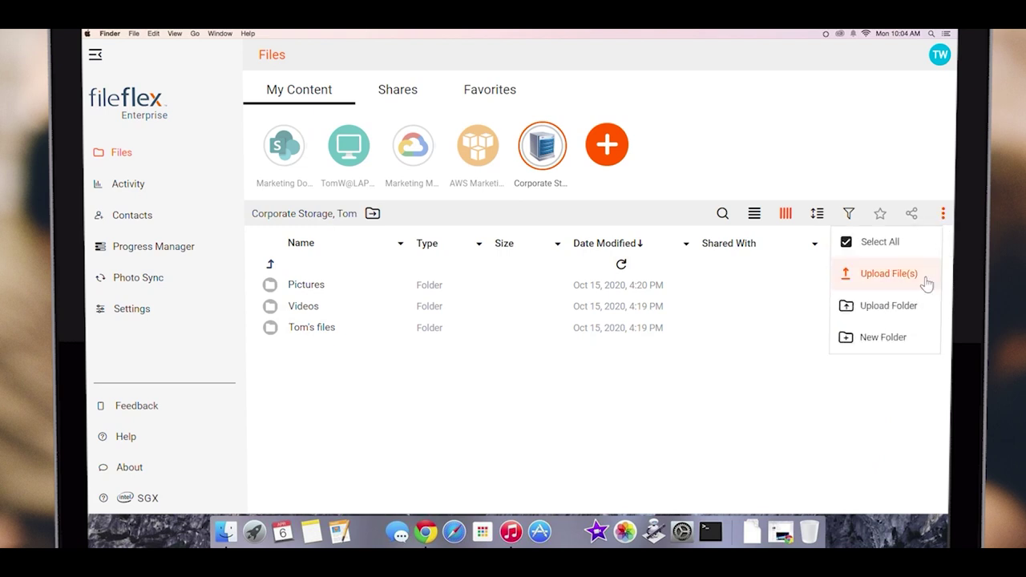
pyautogui.click(882, 338)
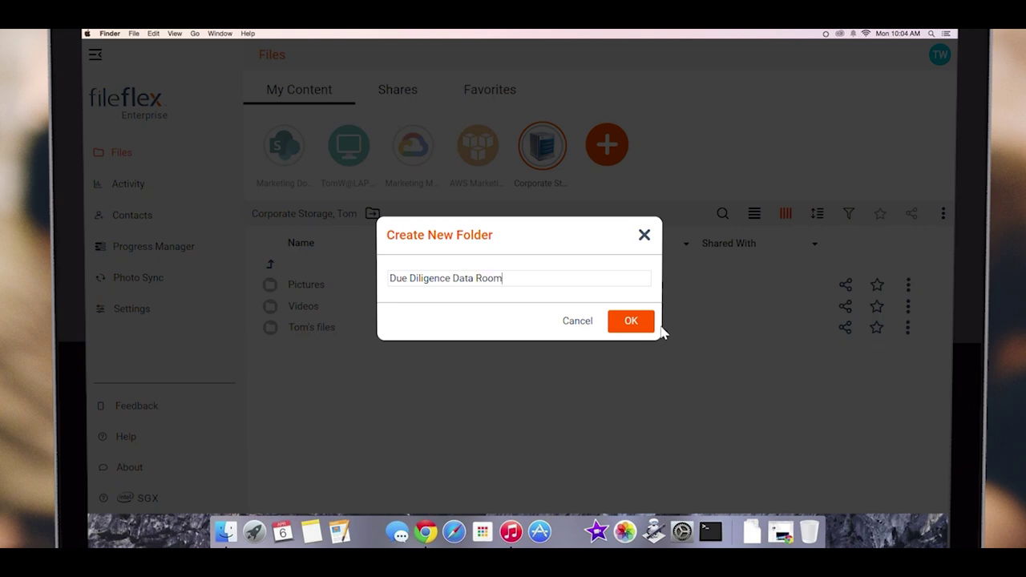
pyautogui.click(634, 322)
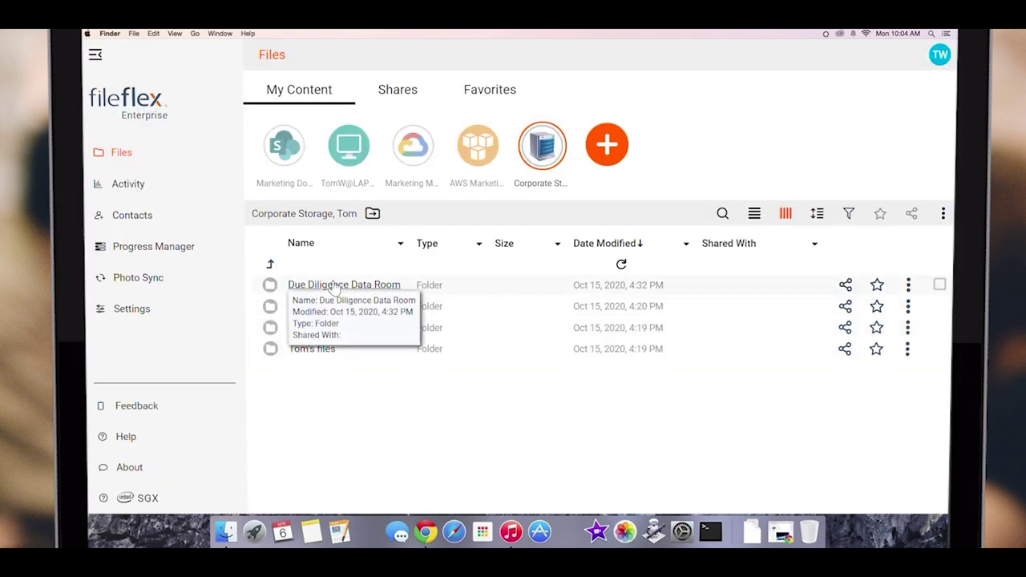
# Upload folders such as Roadmap, Patents and Agreements into the Due Diligence Data Room, then return to Corporate Storage.
pyautogui.click(334, 286)
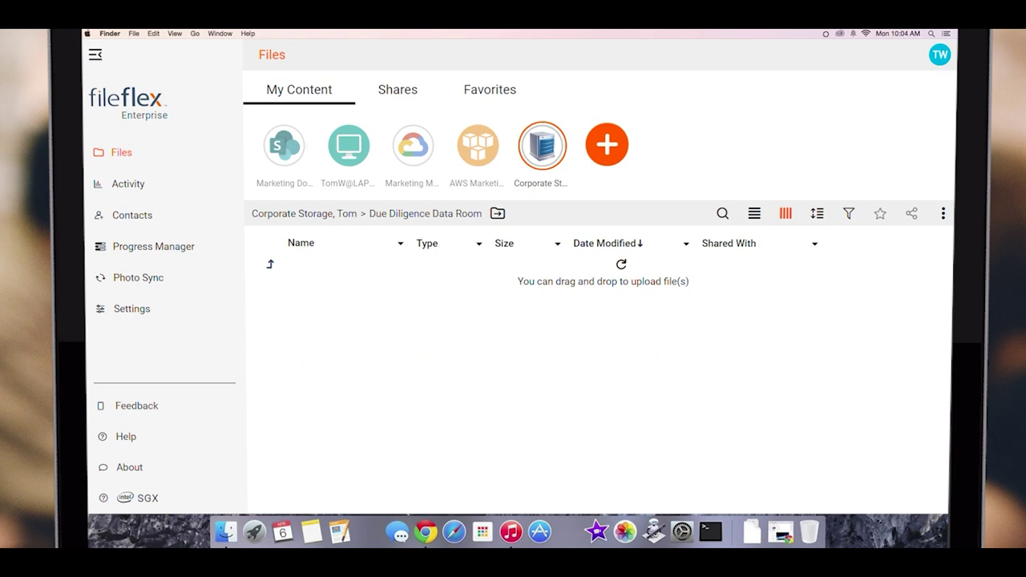
pyautogui.moveTo(666, 268); pyautogui.dragTo(312, 348)
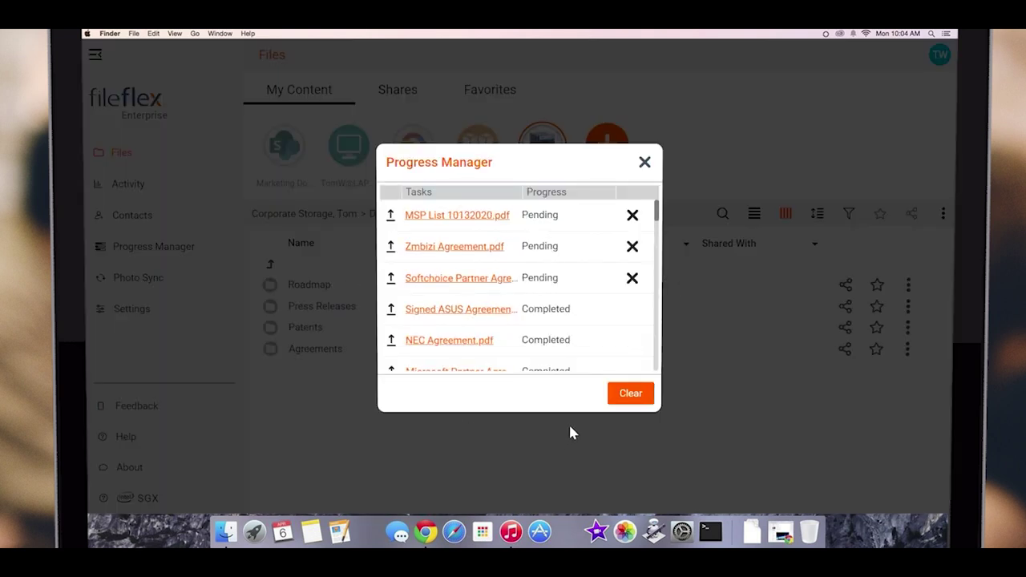
pyautogui.click(644, 162)
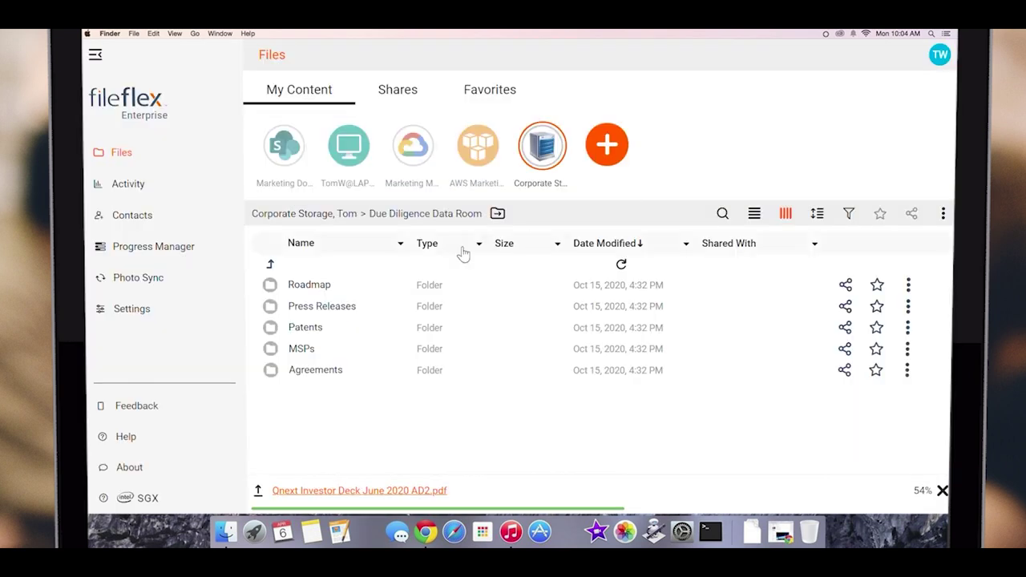
pyautogui.click(271, 264)
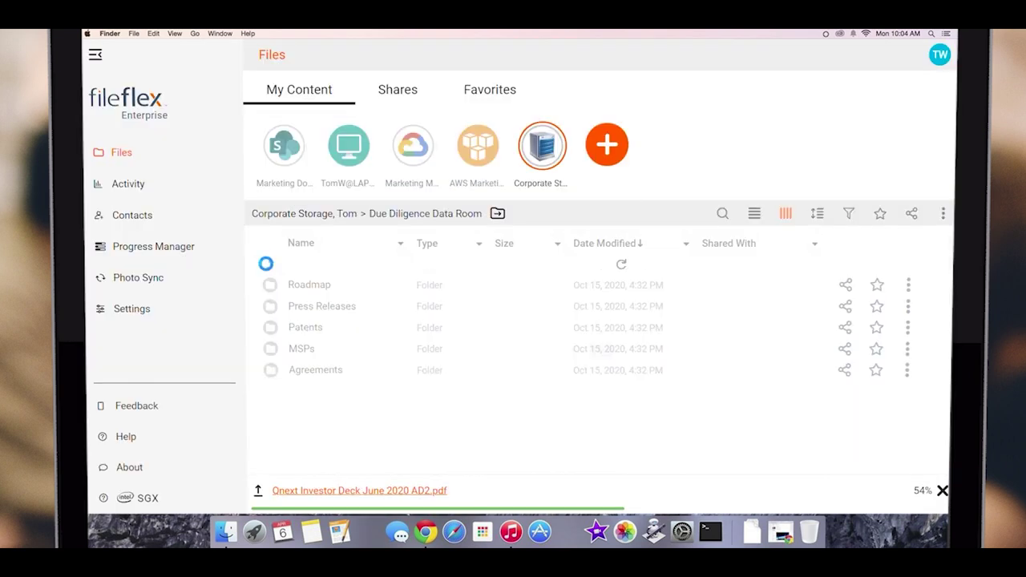
# Share the Due Diligence Data Room with a contact, granting upload, download and all other permissions.
pyautogui.click(847, 293)
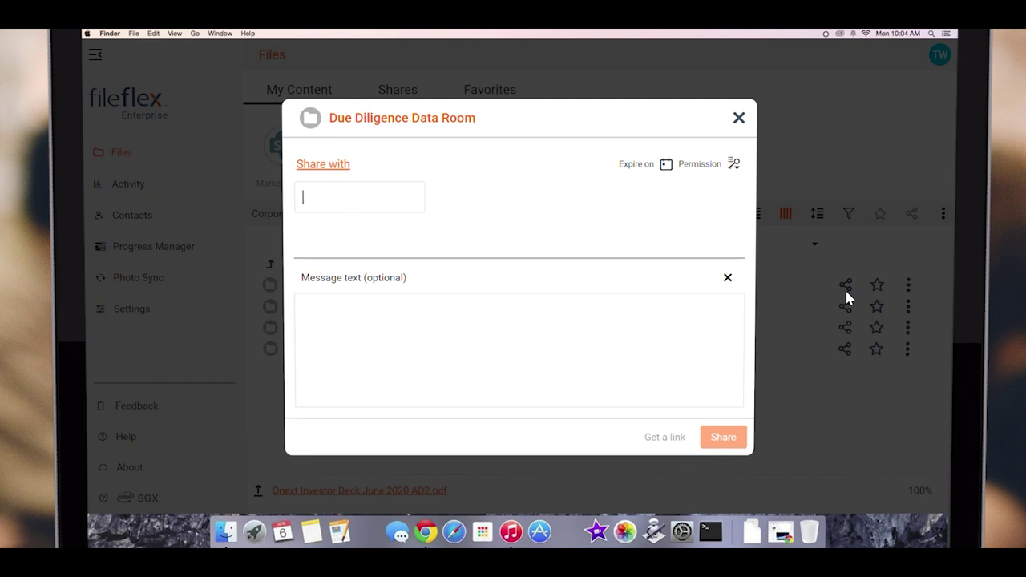
pyautogui.write('gar')
pyautogui.click(390, 240)
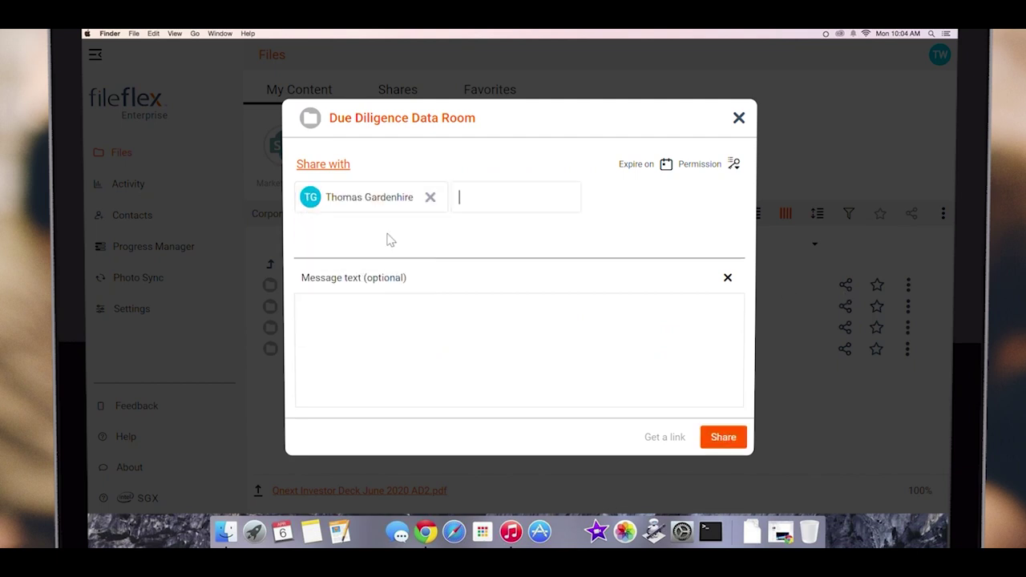
pyautogui.click(734, 166)
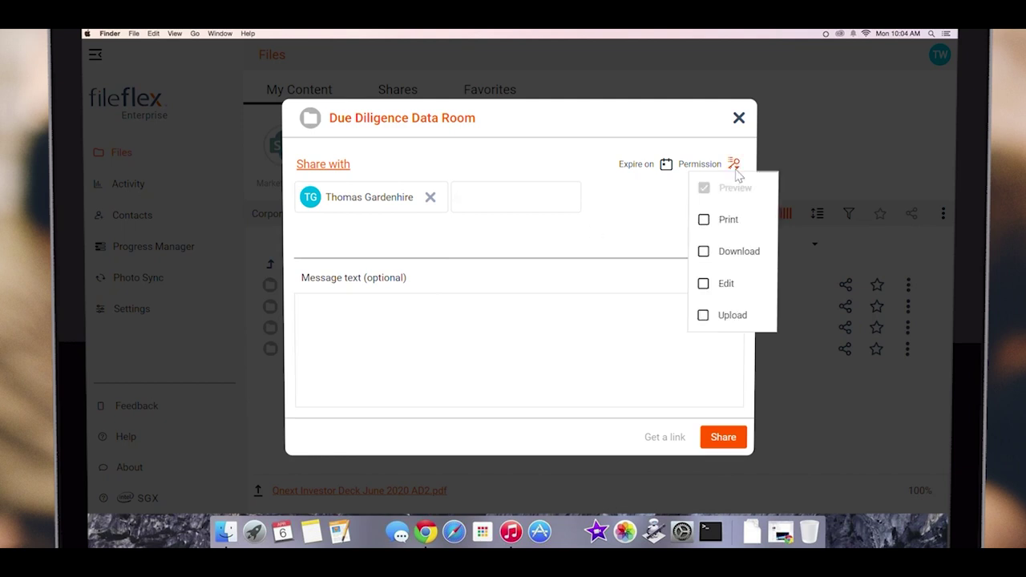
pyautogui.click(704, 316)
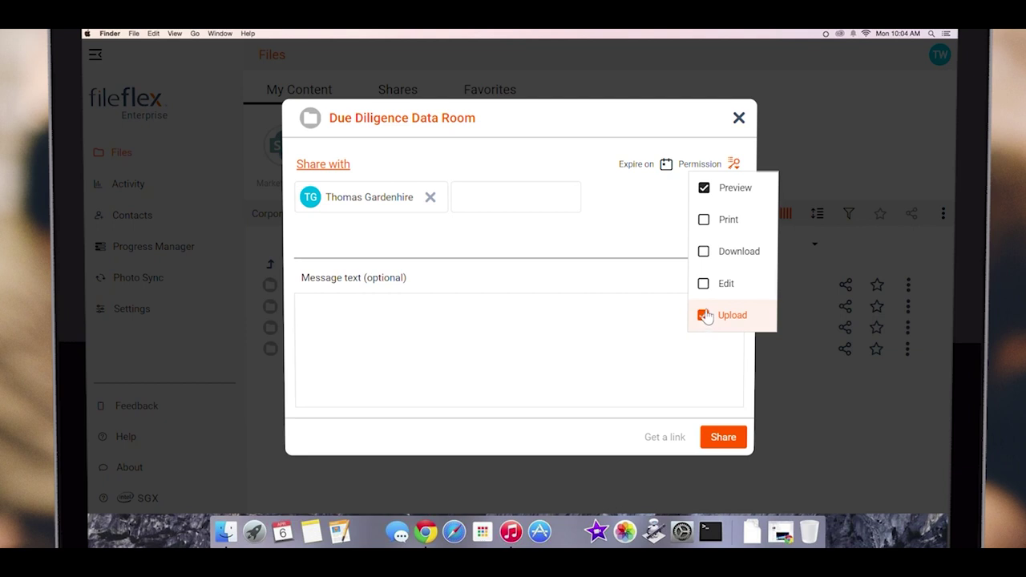
pyautogui.click(703, 252)
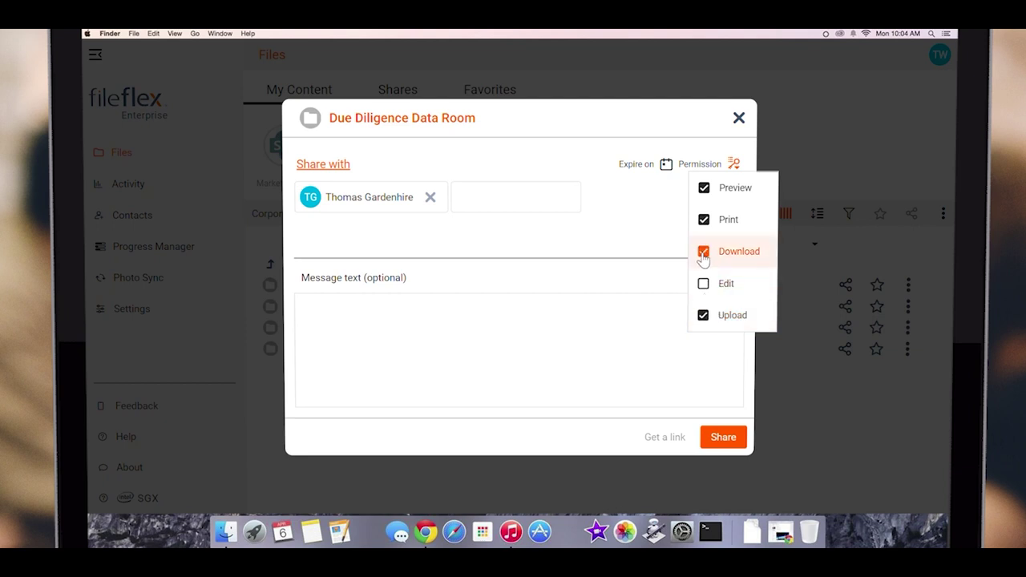
# Add the message 'Please add your files to the data room.' and send the share.
pyautogui.click(403, 313)
pyautogui.write('Please add your files to th')
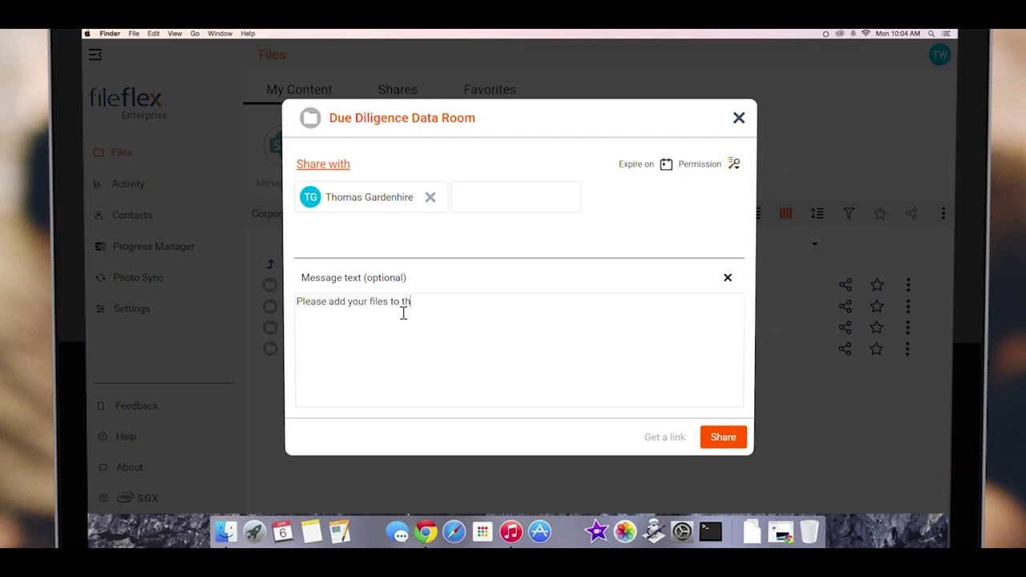
pyautogui.write('e data room.')
pyautogui.click(726, 441)
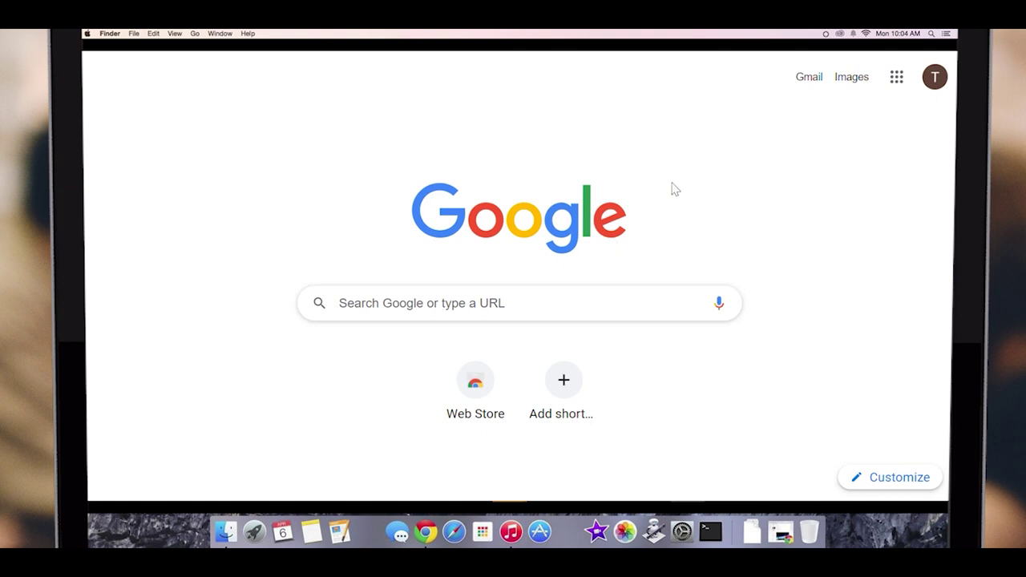
# In Gmail, open the FileFlex share notification email and follow its link to the shared data room.
pyautogui.click(809, 80)
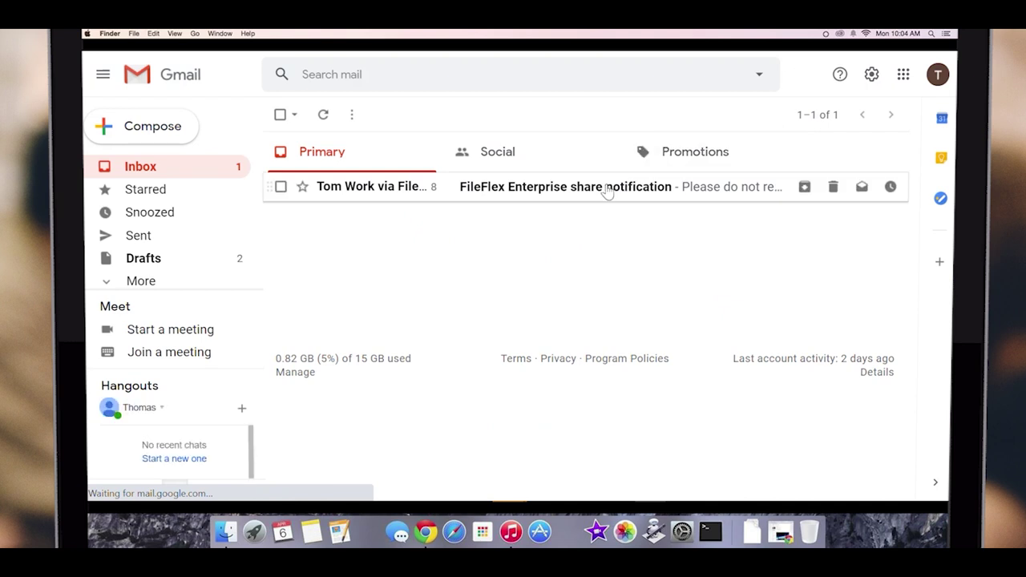
pyautogui.click(607, 188)
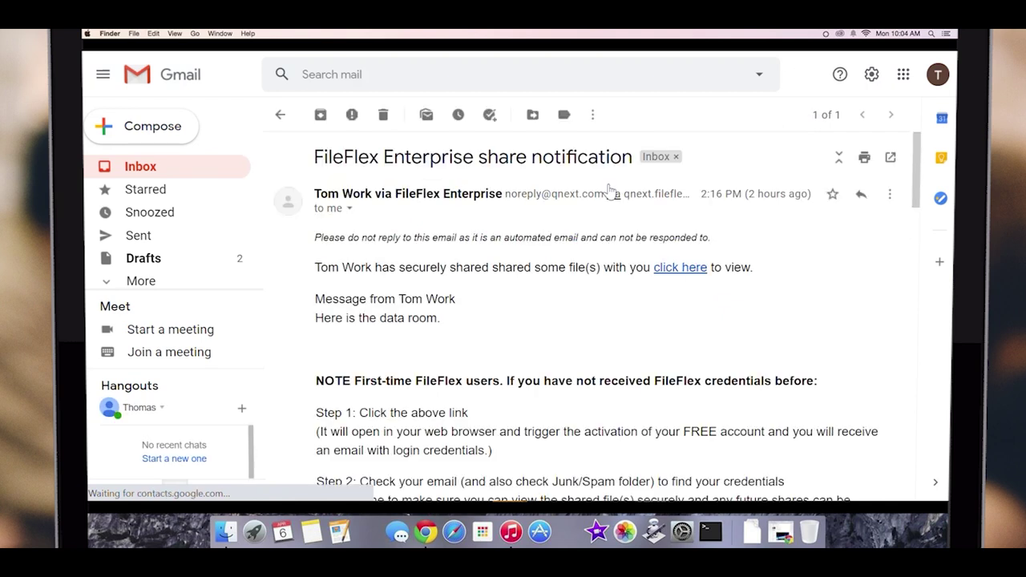
pyautogui.click(680, 267)
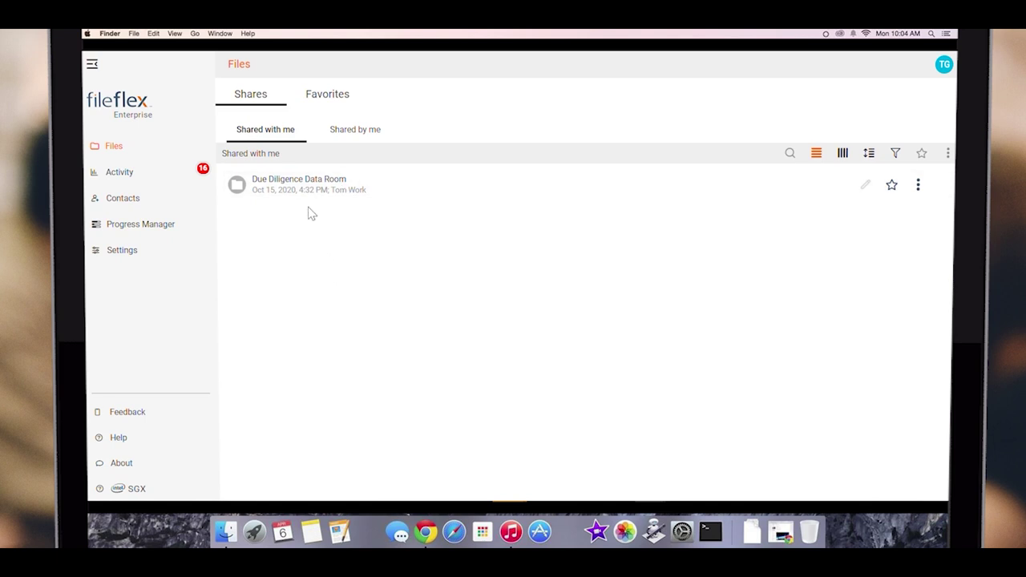
# Upload the Financial Statements and Shareholders folders and the Qnext 5 year Forecast spreadsheet into the data room.
pyautogui.click(302, 185)
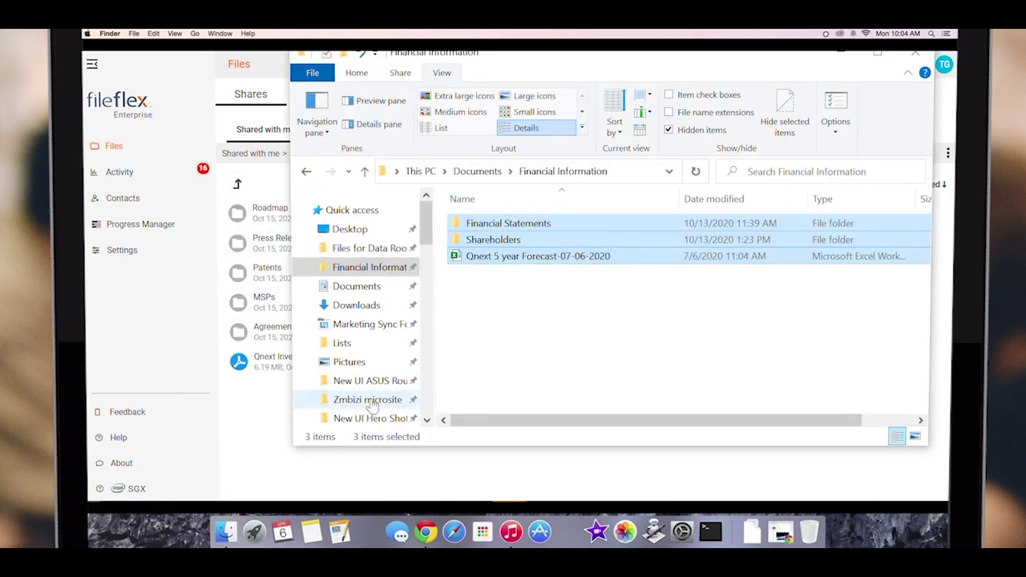
pyautogui.moveTo(503, 257); pyautogui.dragTo(382, 388)
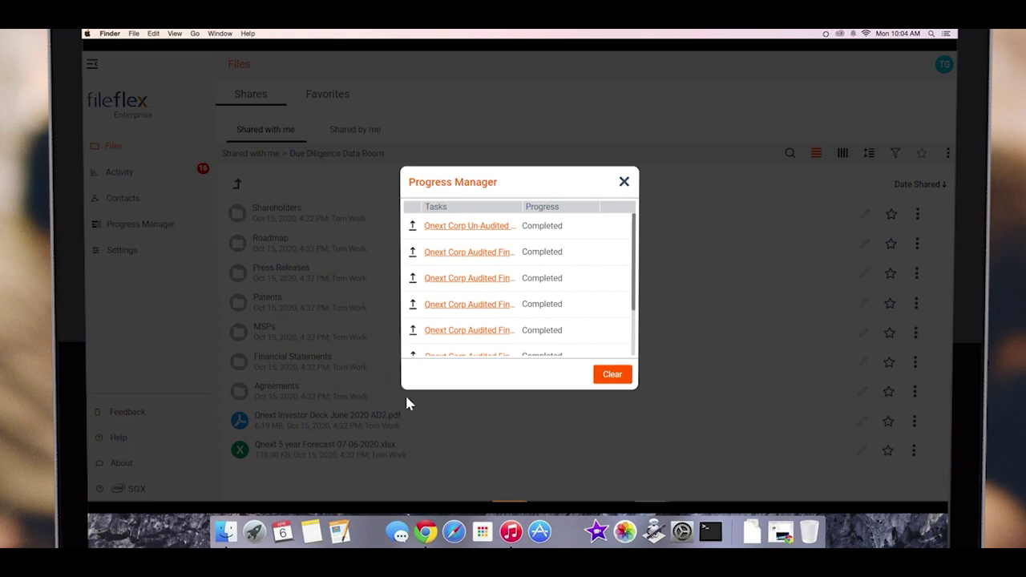
pyautogui.click(623, 182)
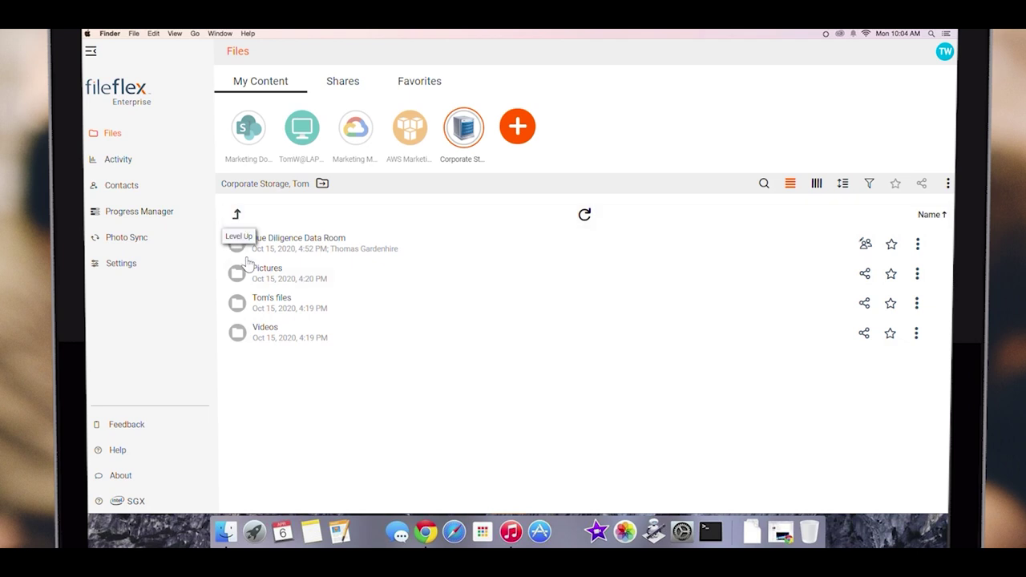
# Start sharing the Due Diligence Data Room from Corporate Storage and add two contacts as recipients.
pyautogui.click(289, 239)
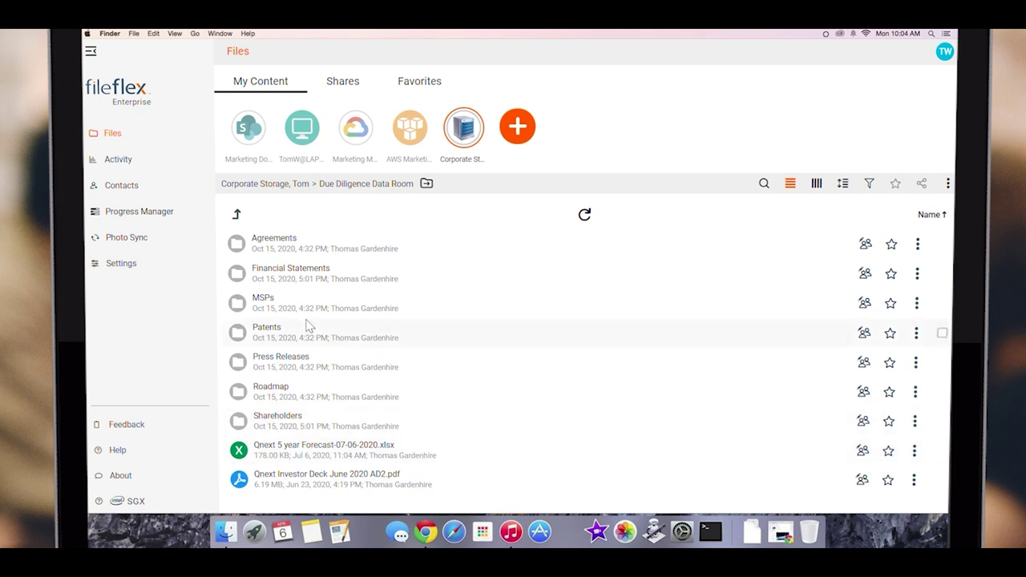
pyautogui.click(237, 214)
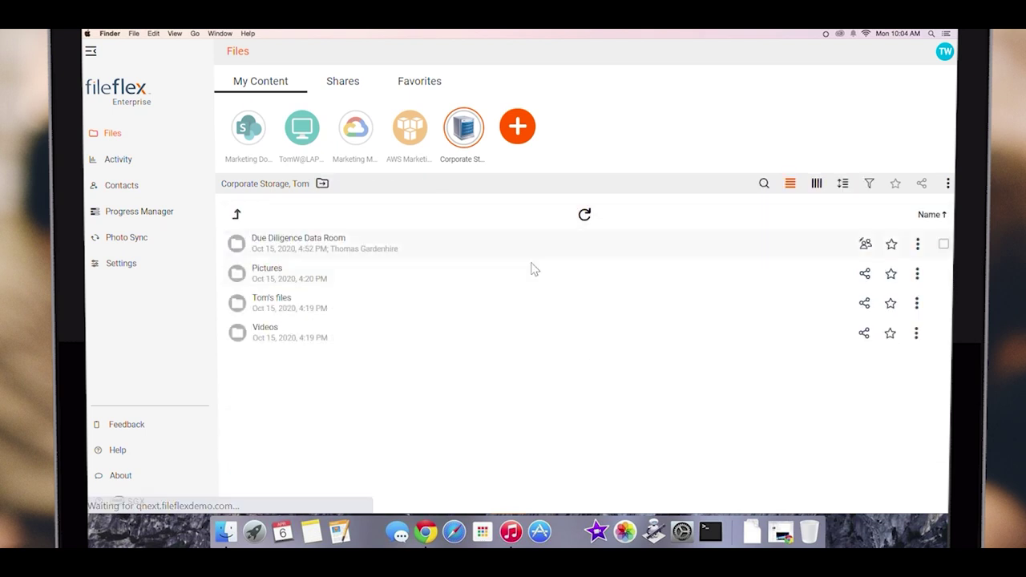
pyautogui.click(866, 244)
pyautogui.write('john')
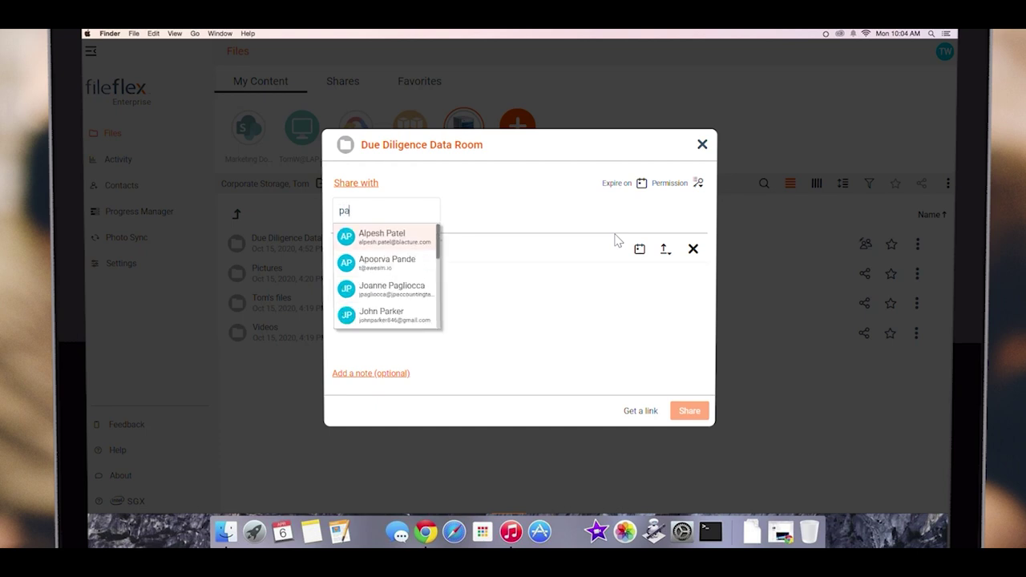
pyautogui.press('Return')
pyautogui.write('sil')
pyautogui.press('Return')
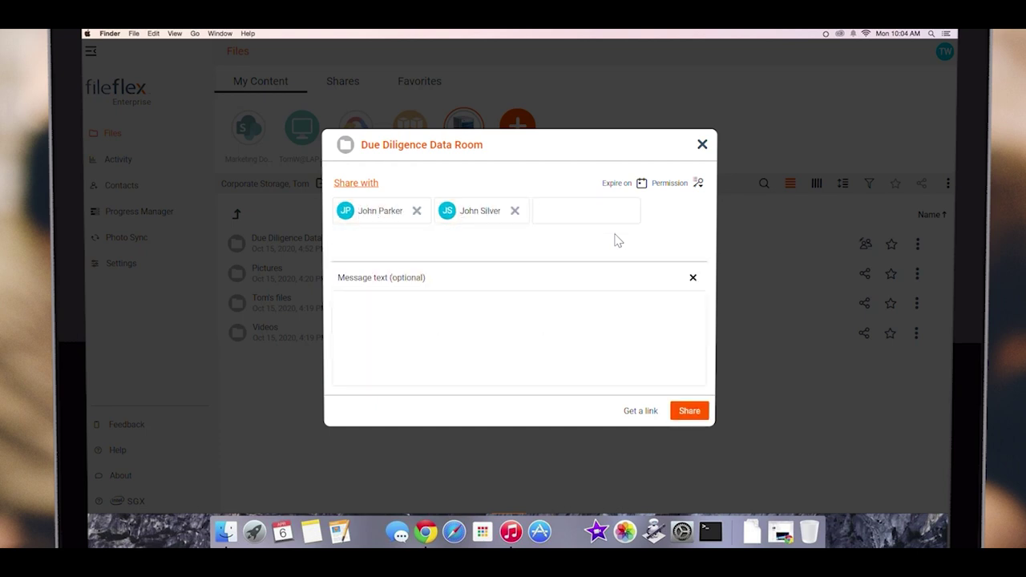
# Set the share to expire on Oct 31, 2020.
pyautogui.click(643, 182)
pyautogui.click(605, 335)
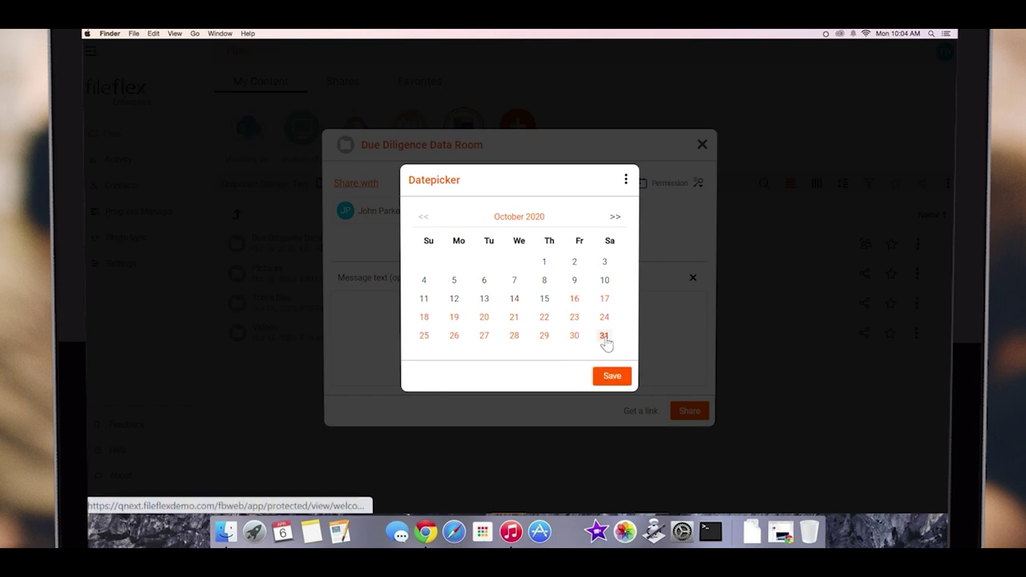
pyautogui.click(612, 376)
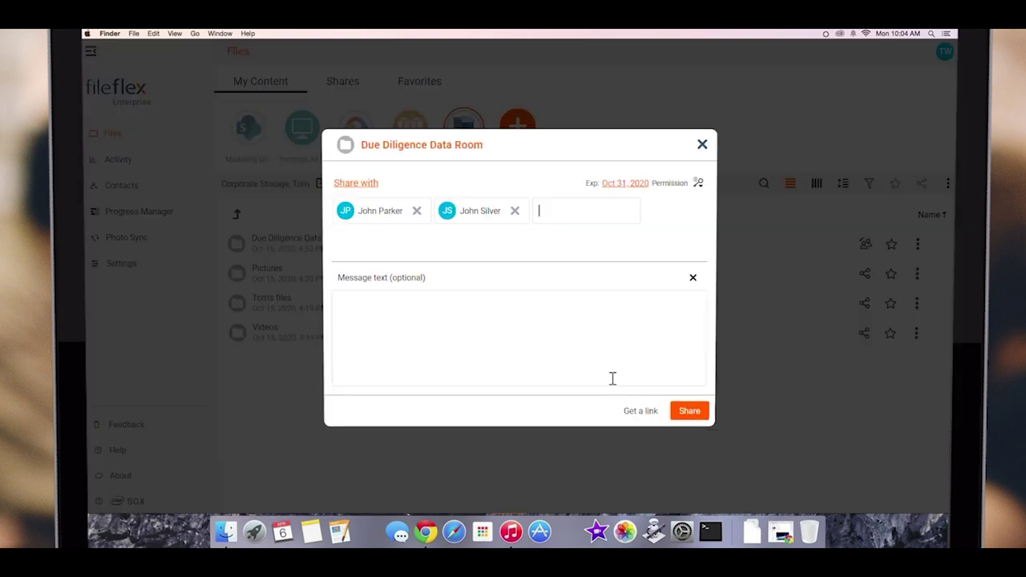
# Keep permissions at preview only, add the note 'Here is the data room.' and send the share.
pyautogui.click(698, 184)
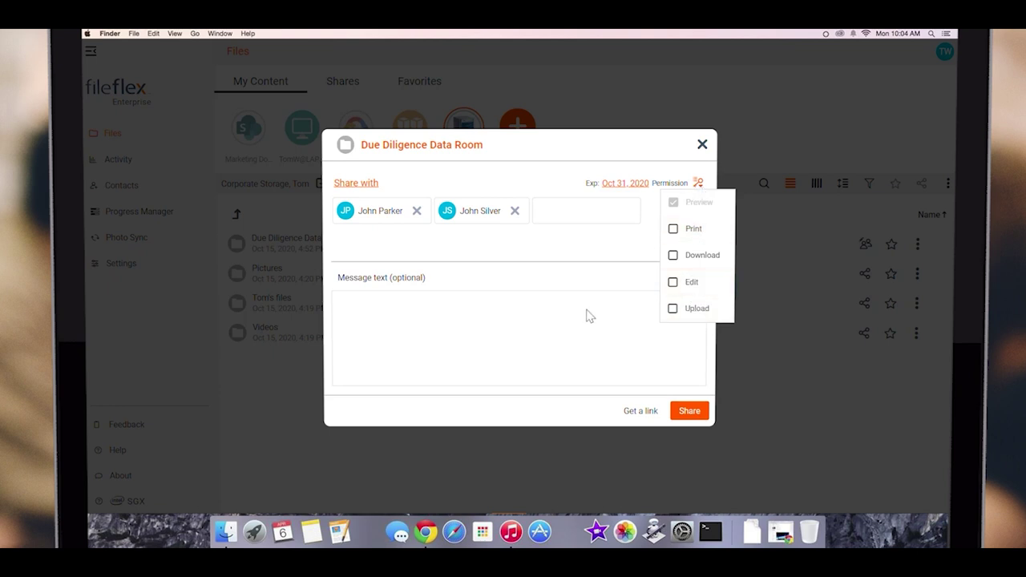
pyautogui.click(525, 328)
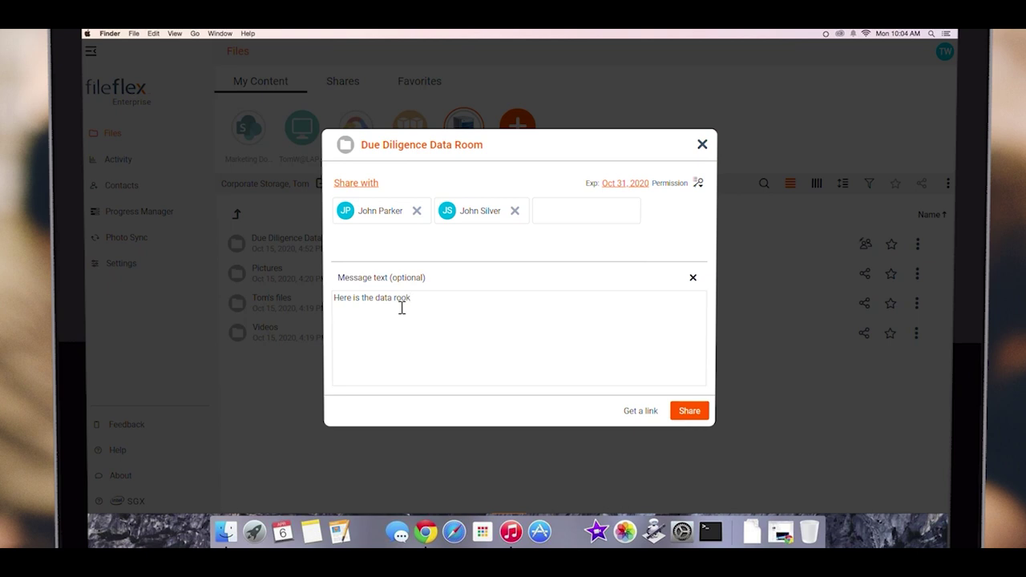
pyautogui.write('Here is the data room.')
pyautogui.click(688, 410)
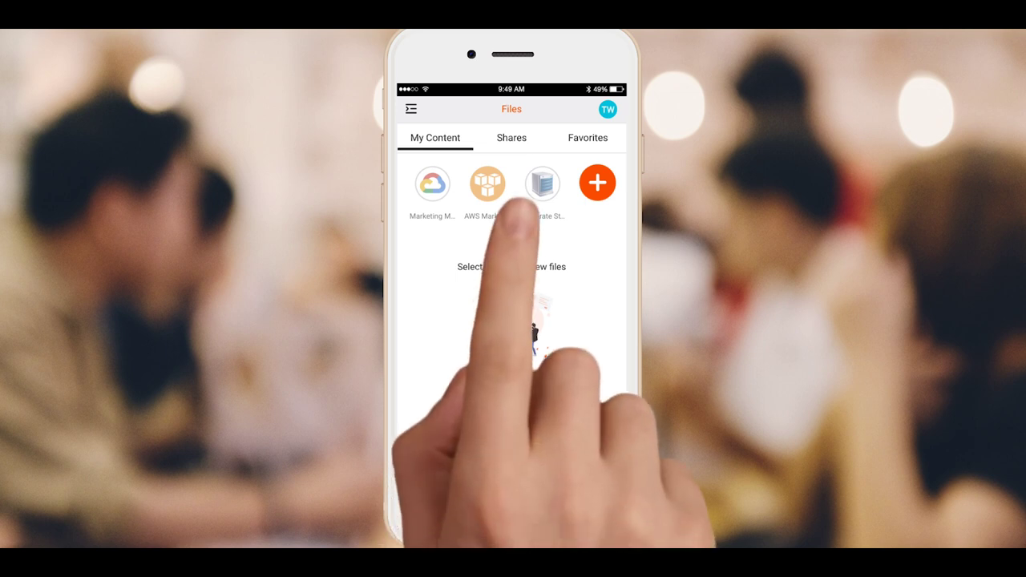
# In the mobile app, start sharing the Due Diligence Data Room and add another contact as recipient.
pyautogui.click(542, 184)
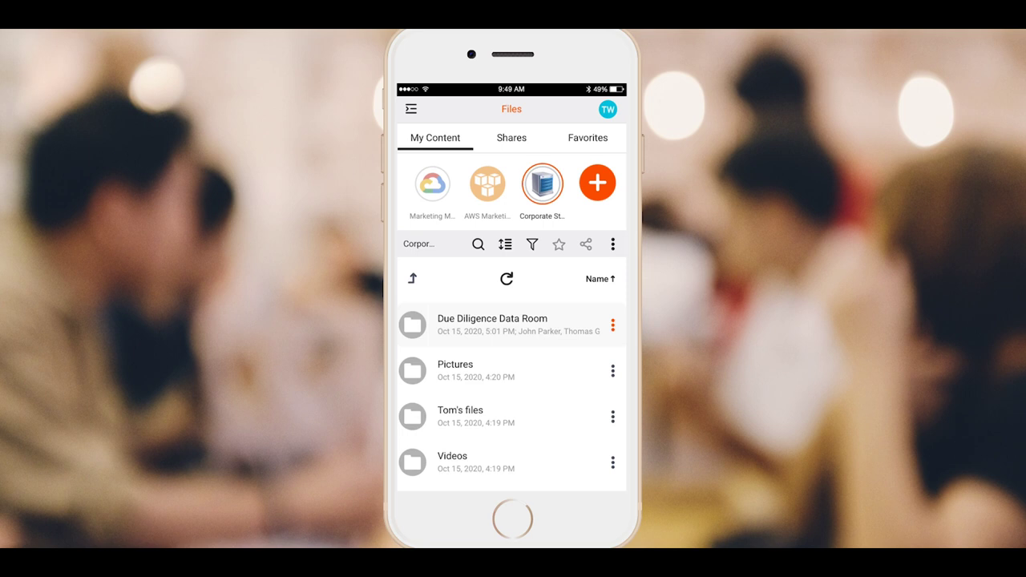
pyautogui.click(612, 324)
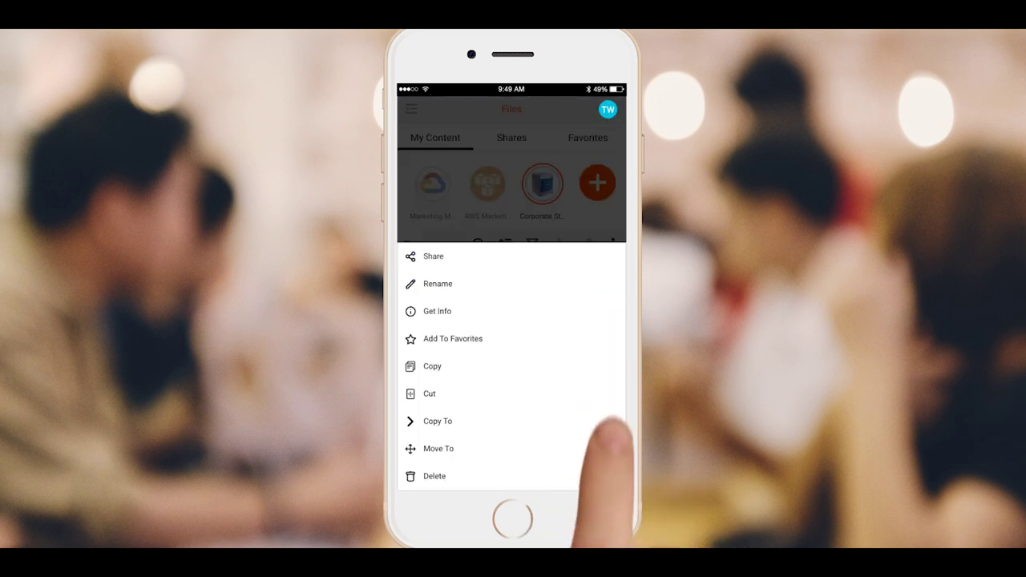
pyautogui.click(433, 256)
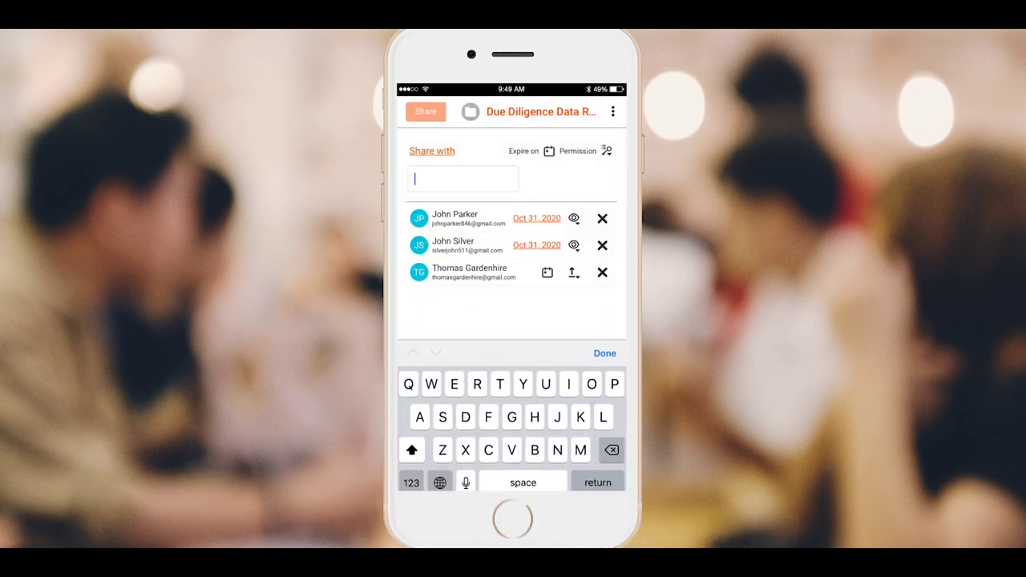
pyautogui.write('Hag')
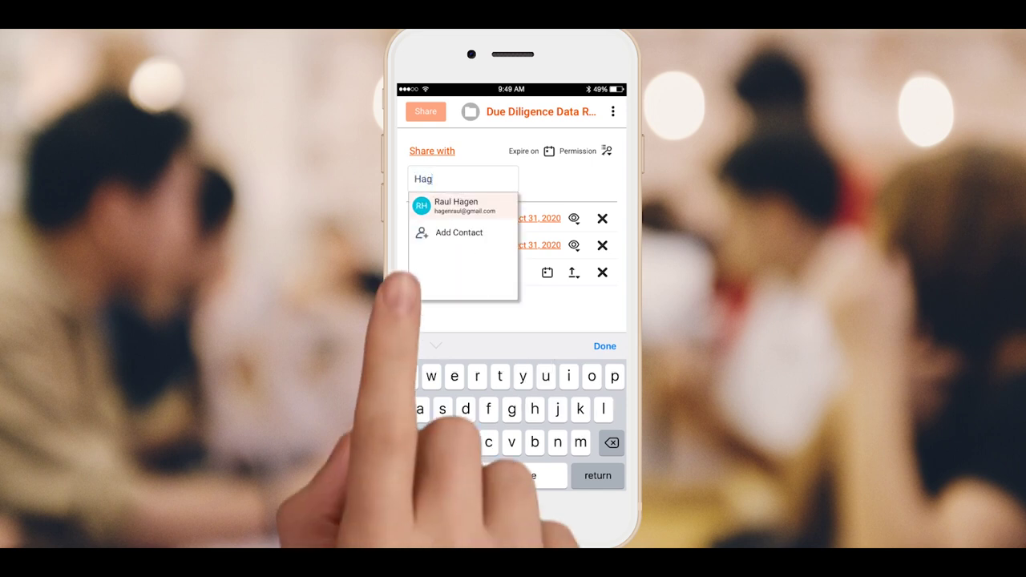
pyautogui.click(448, 206)
# Give the recipient print, download, upload and edit permissions.
pyautogui.click(575, 151)
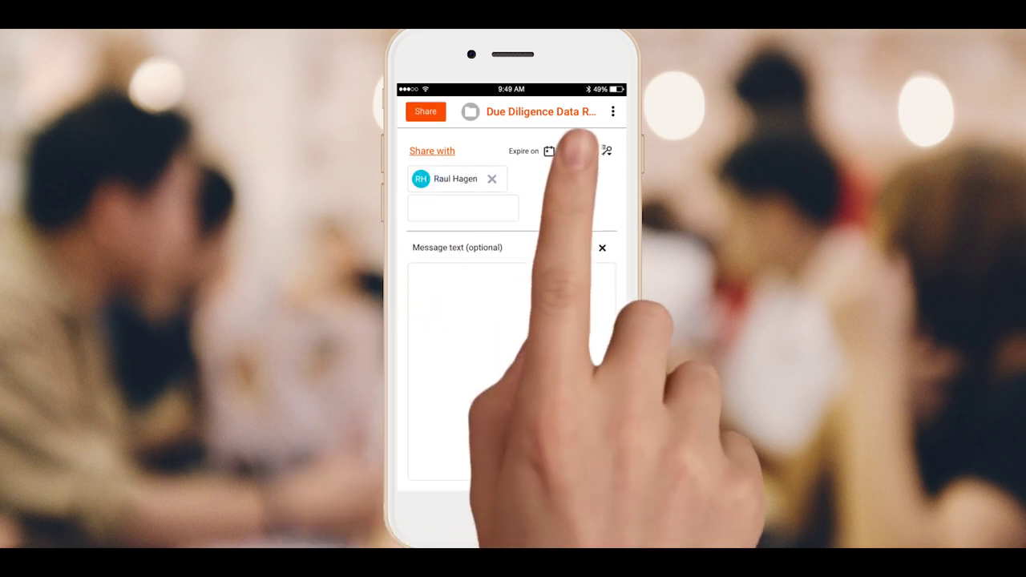
pyautogui.click(563, 198)
pyautogui.click(563, 226)
pyautogui.click(562, 280)
pyautogui.click(563, 254)
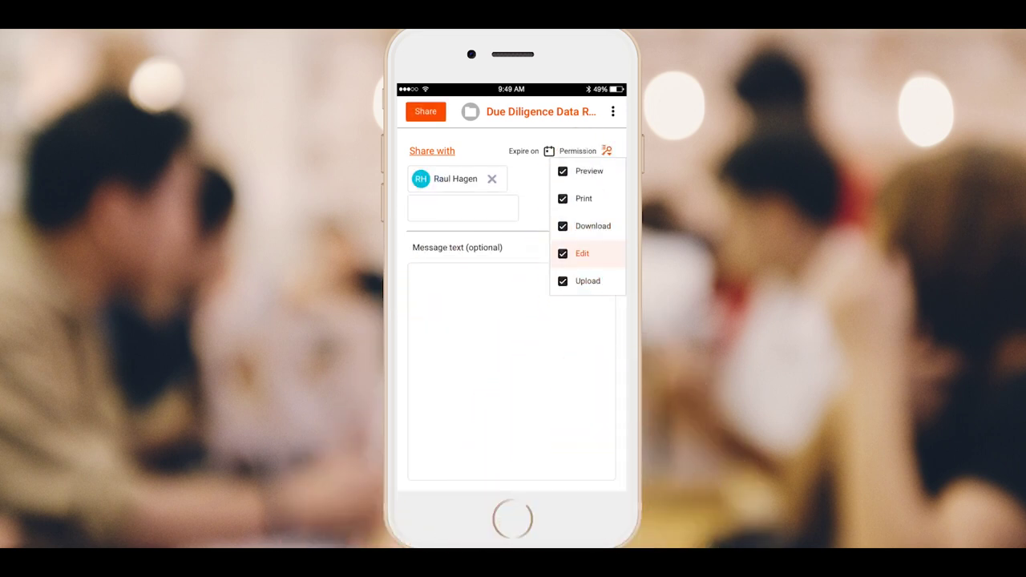
# Add the message 'Here is the data room' and send the share.
pyautogui.click(413, 321)
pyautogui.write('Here')
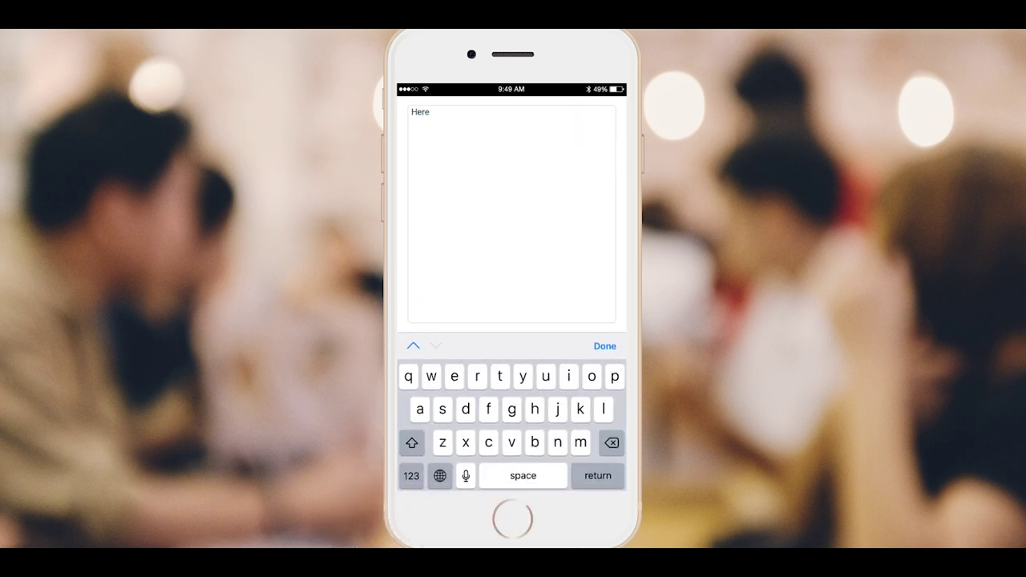
pyautogui.write(' is the data room')
pyautogui.click(604, 345)
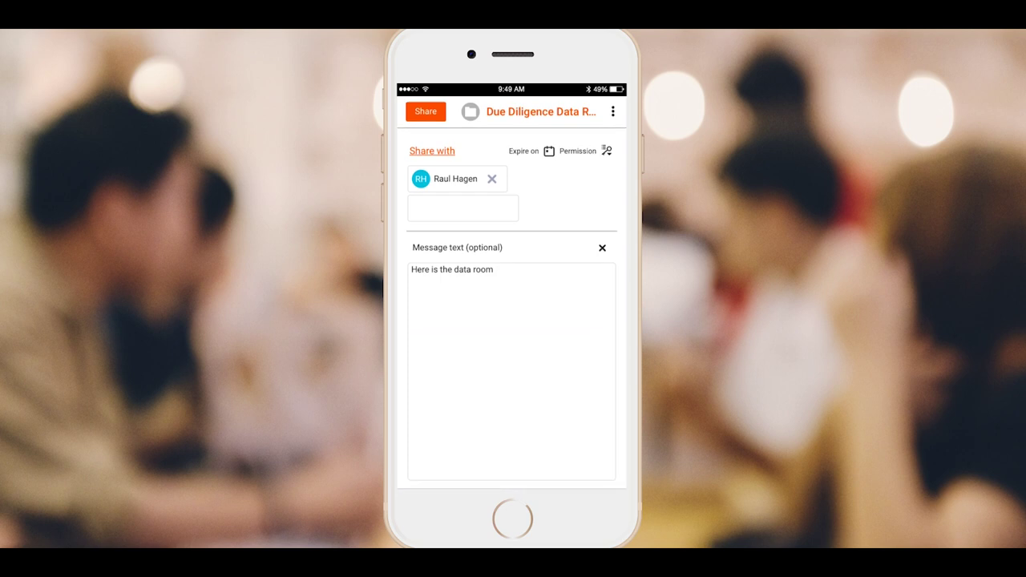
pyautogui.click(424, 113)
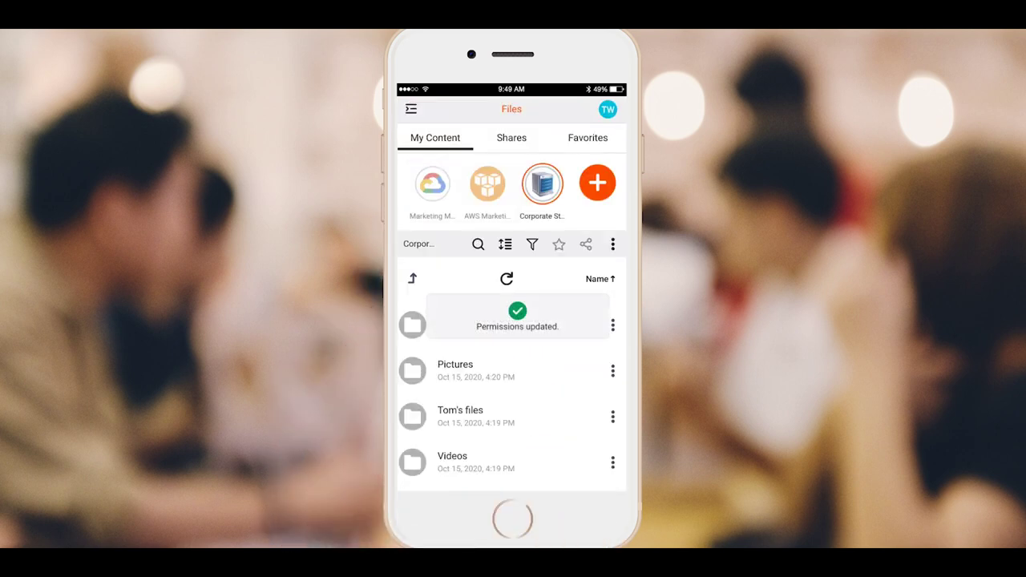